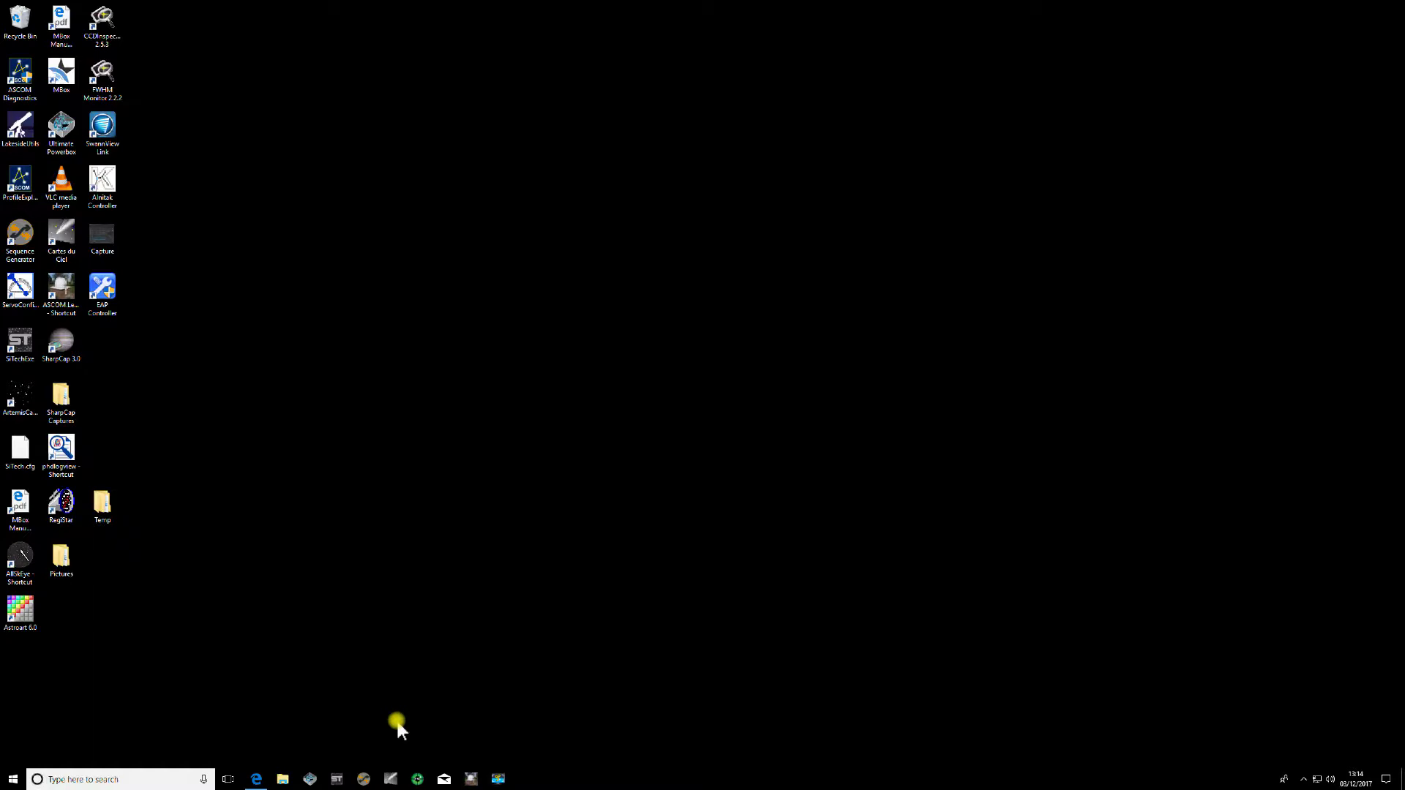
Launch Sequence Generator Pro to an untitled sequence with Target 1 and five Light events
left_click(364, 779)
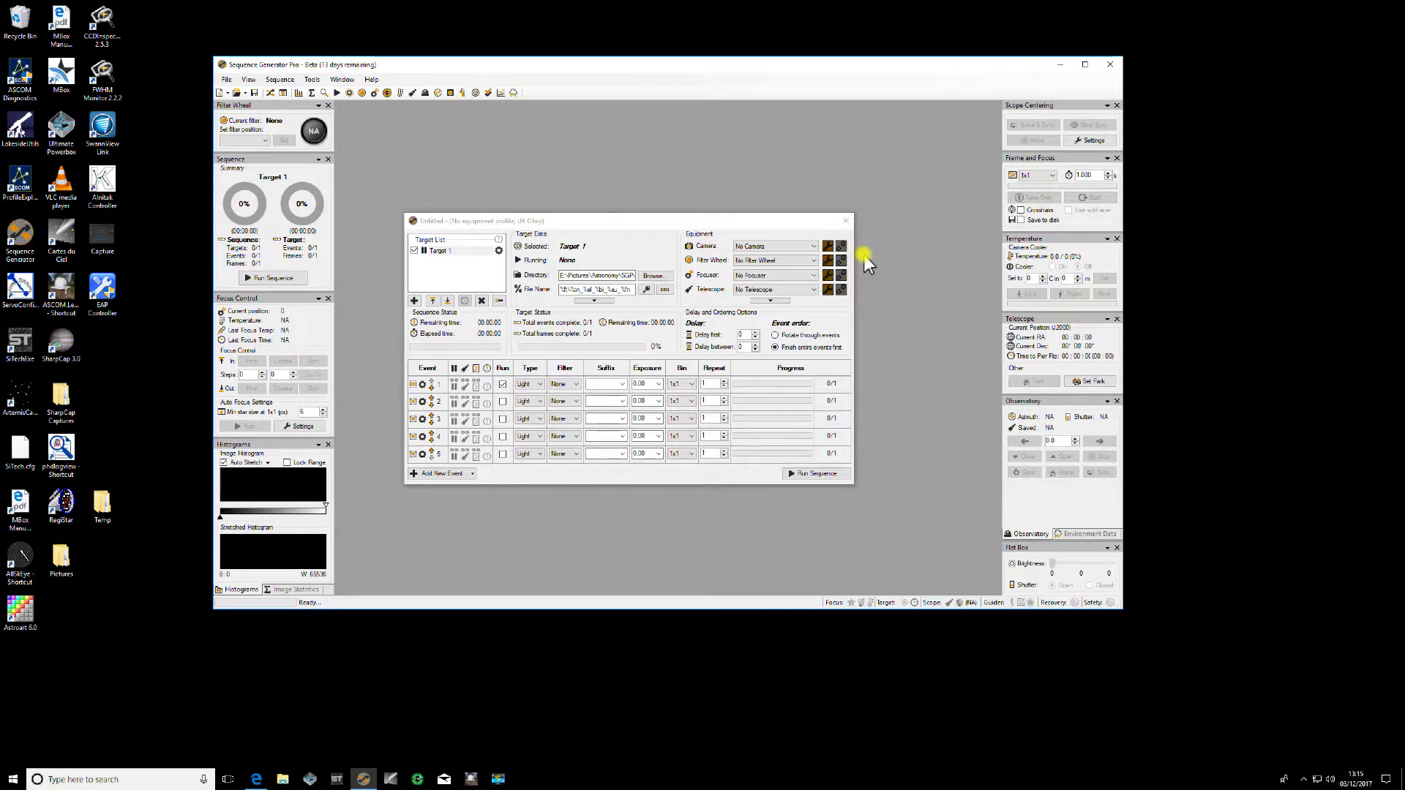
left_click(313, 82)
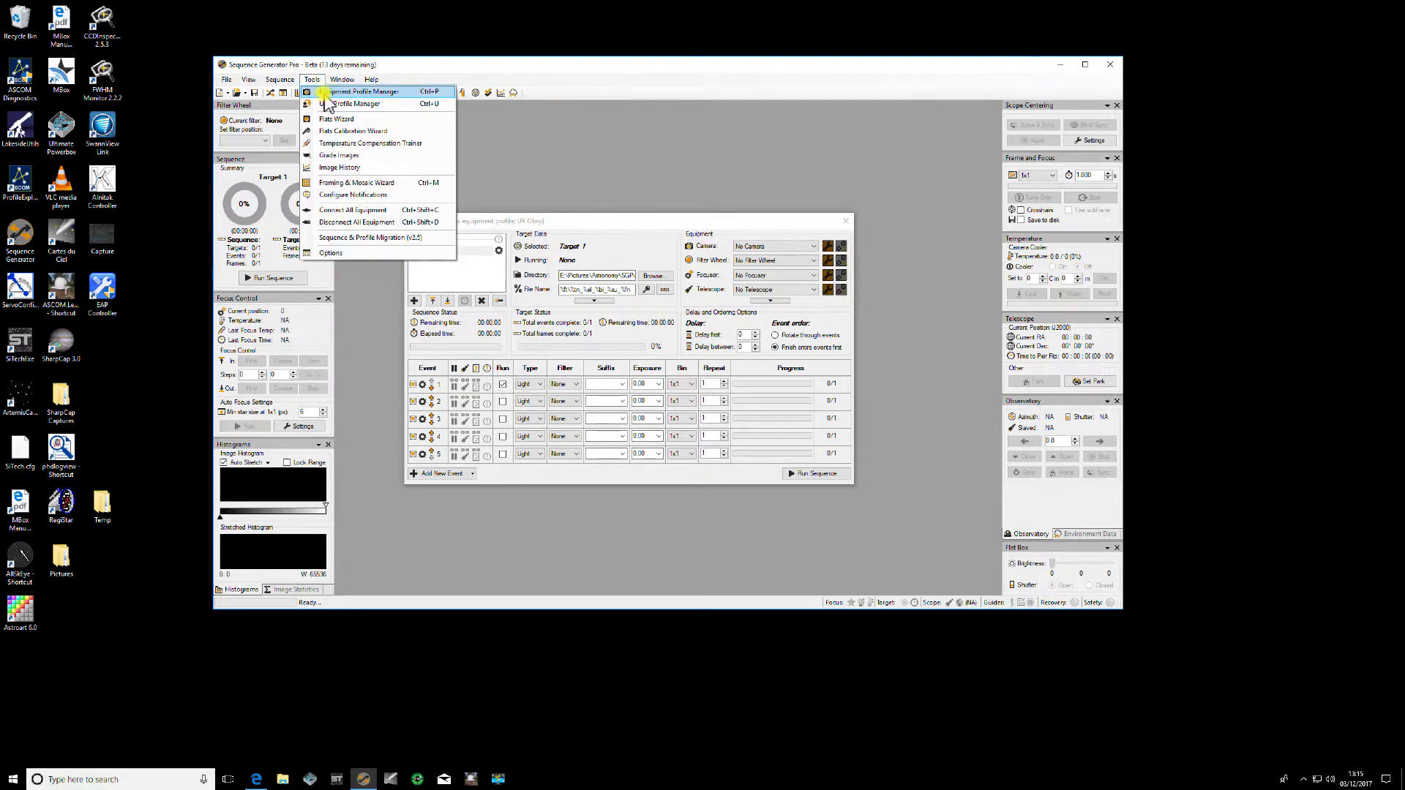
left_click(325, 94)
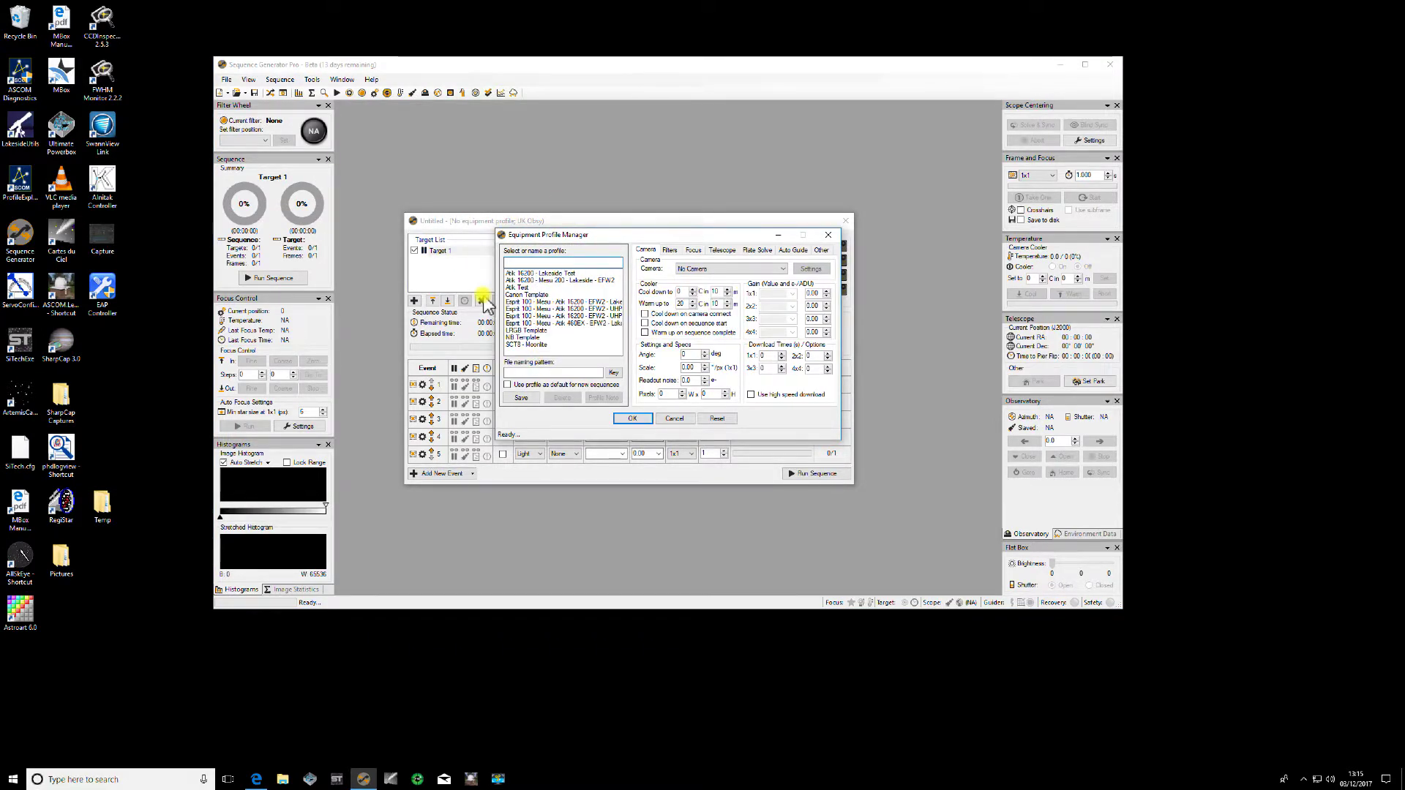
left_click(559, 308)
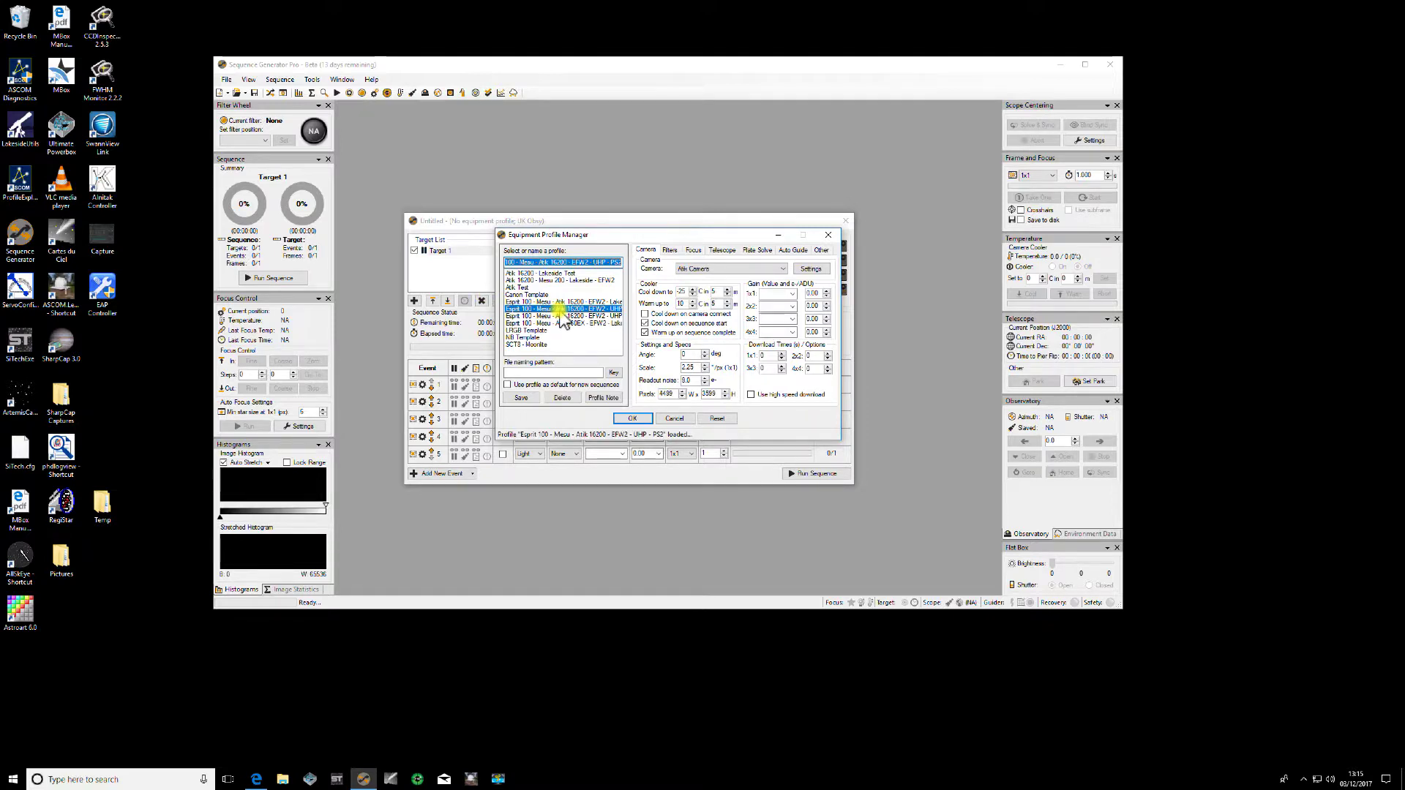
left_click(668, 250)
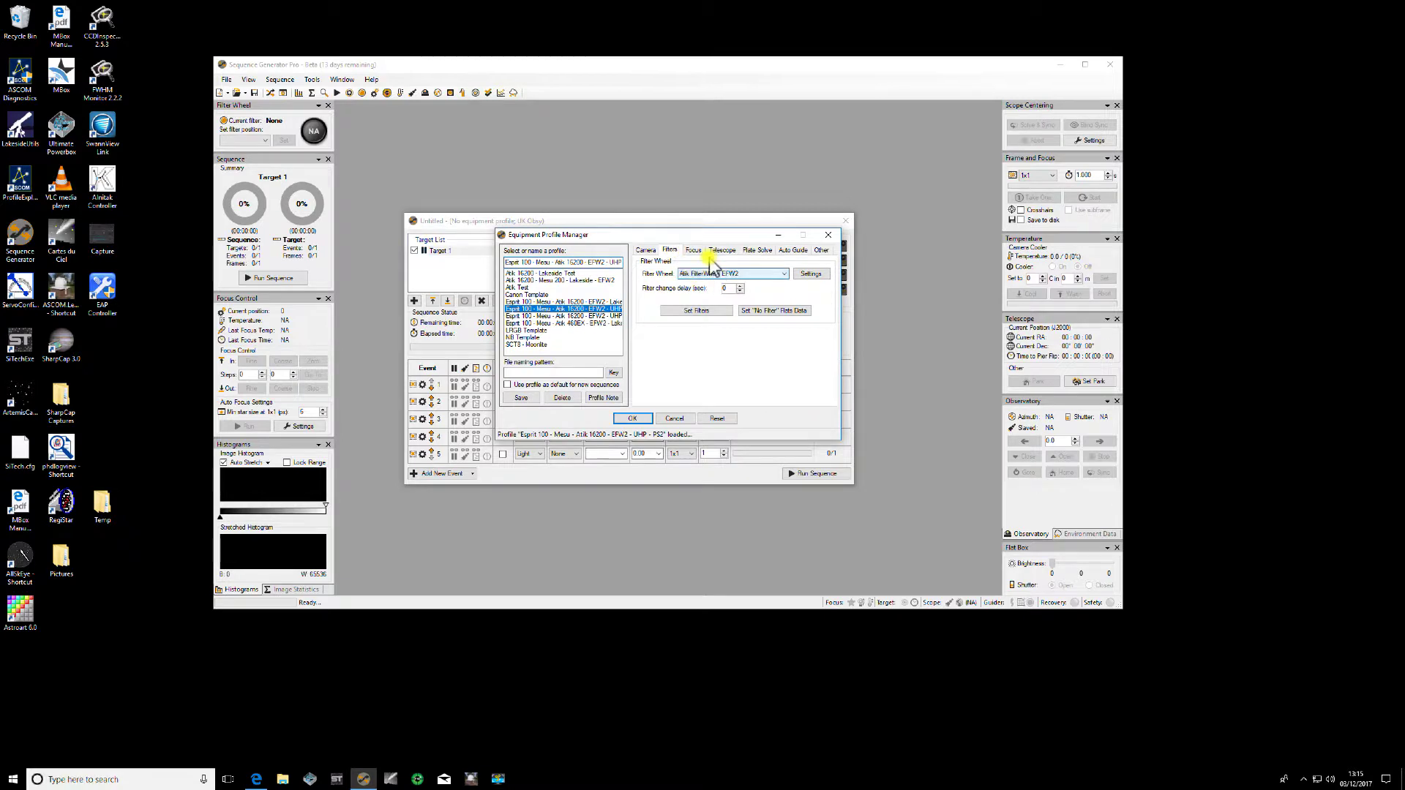
left_click(693, 250)
left_click(724, 253)
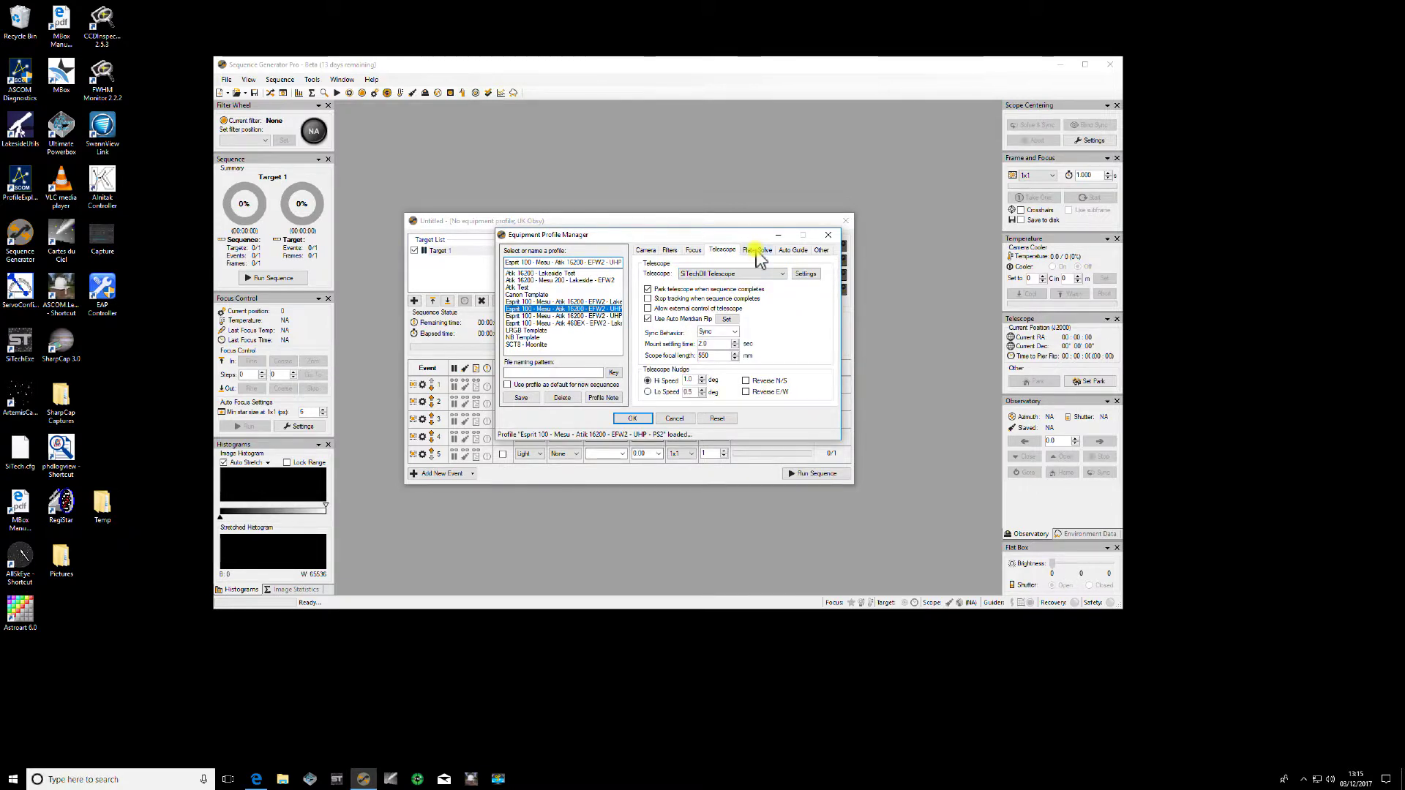
left_click(758, 251)
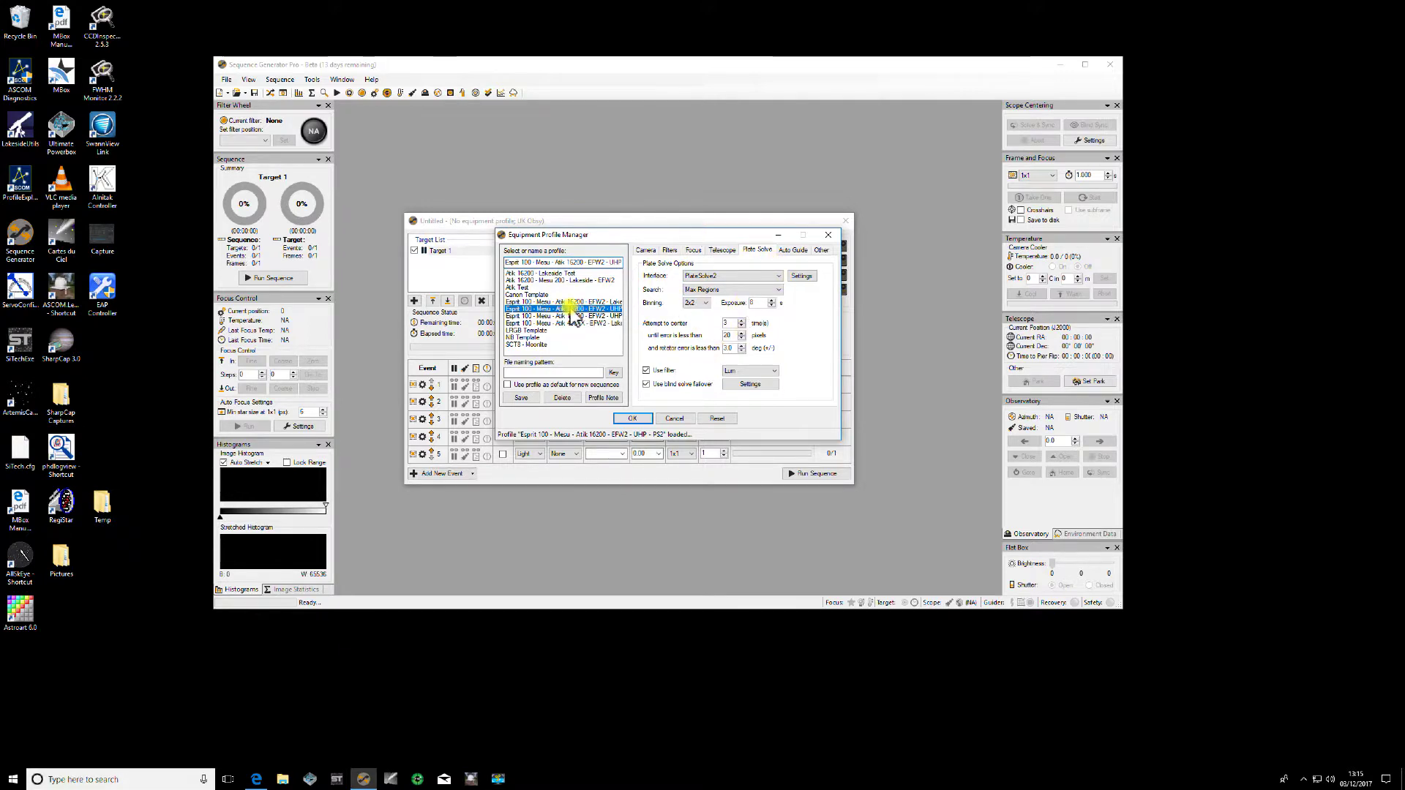
left_click(705, 276)
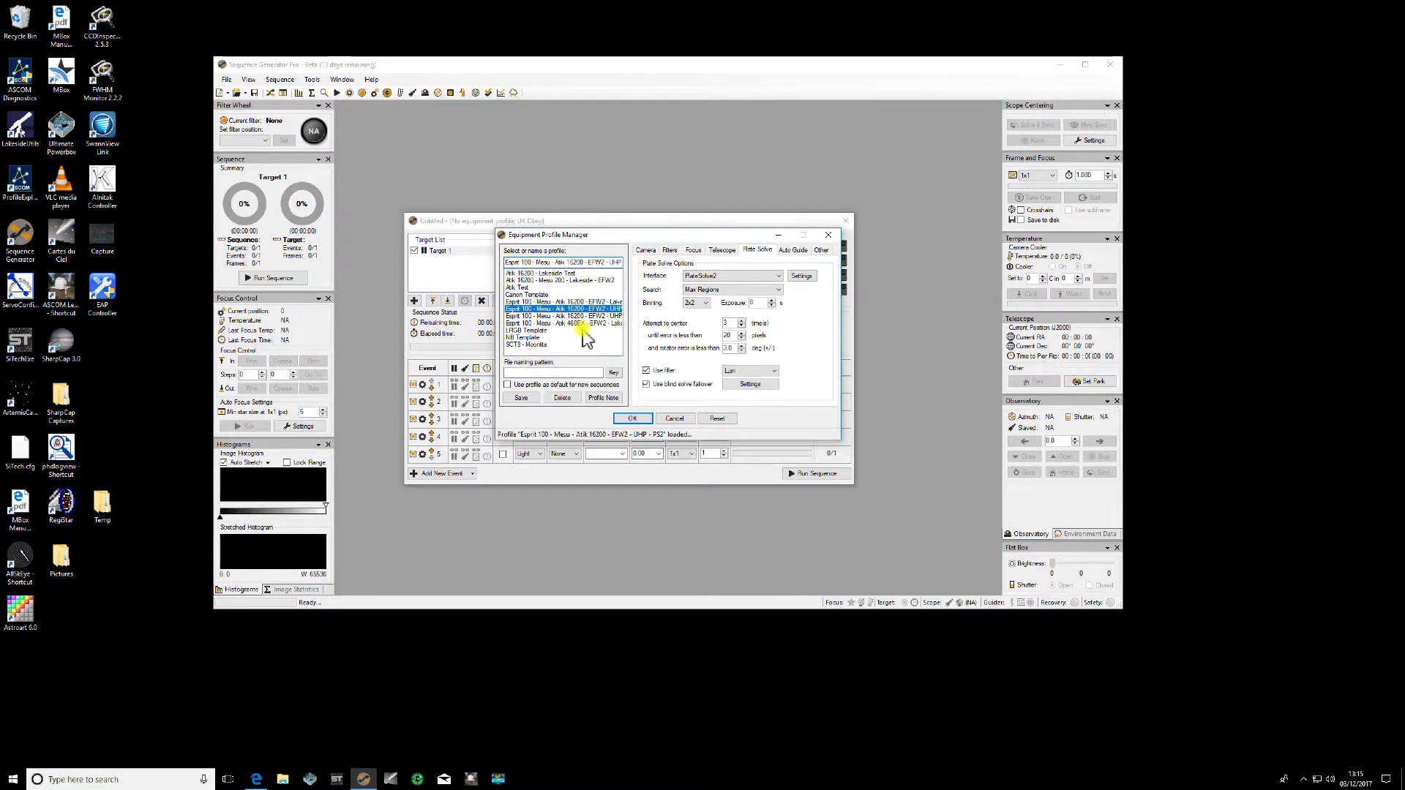
left_click(633, 418)
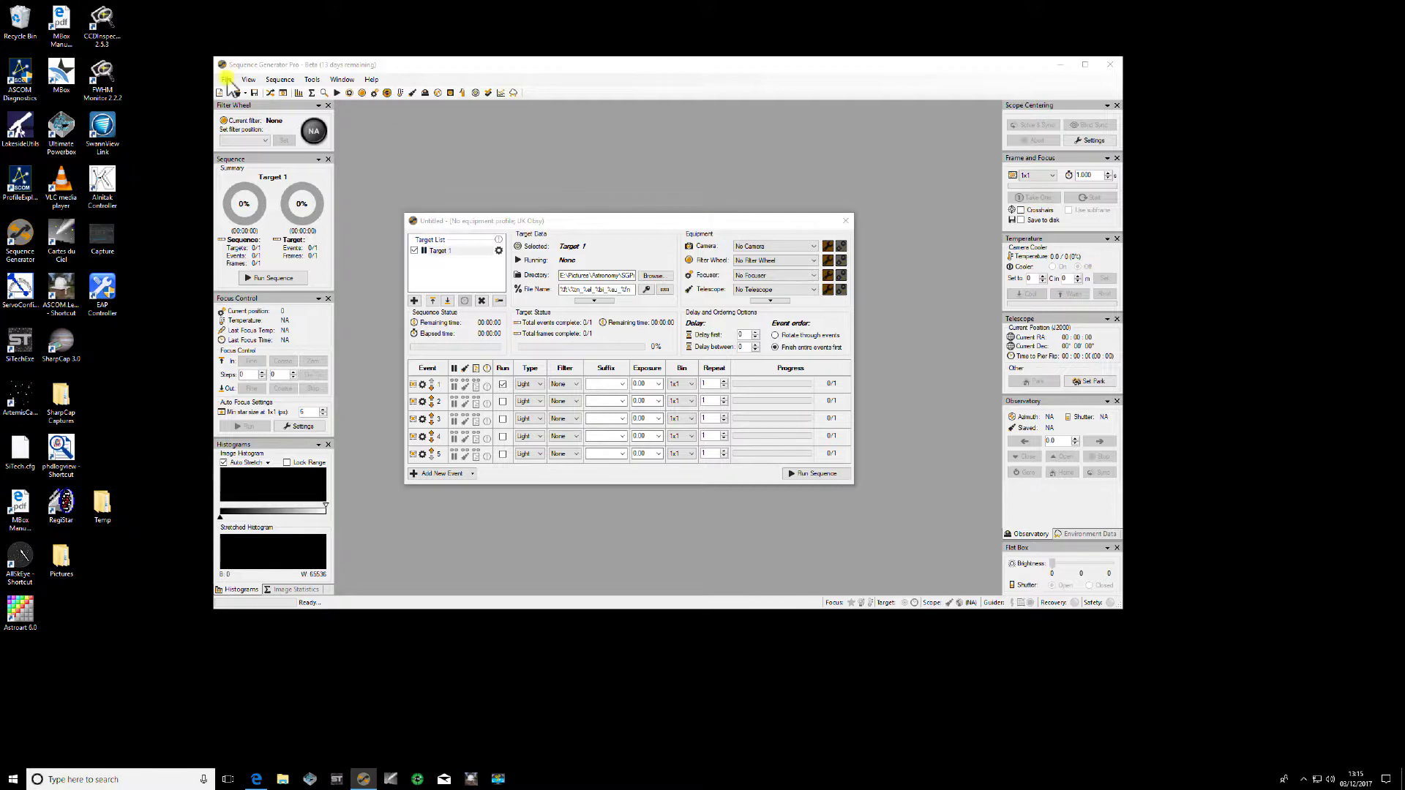
Apply the Canon Template profile, assigning the ASCOM simulator focuser and telescope
left_click(226, 80)
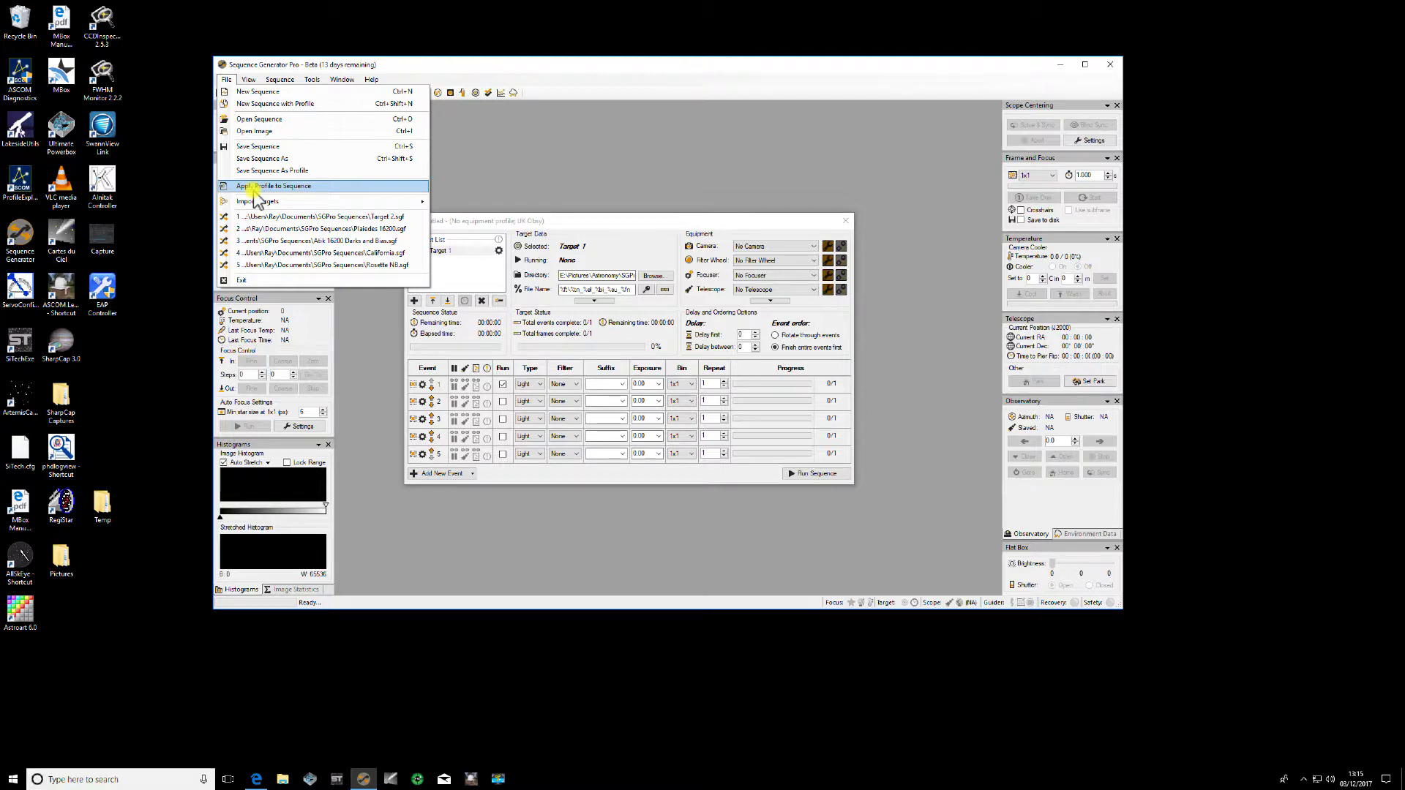
left_click(533, 172)
left_click(227, 80)
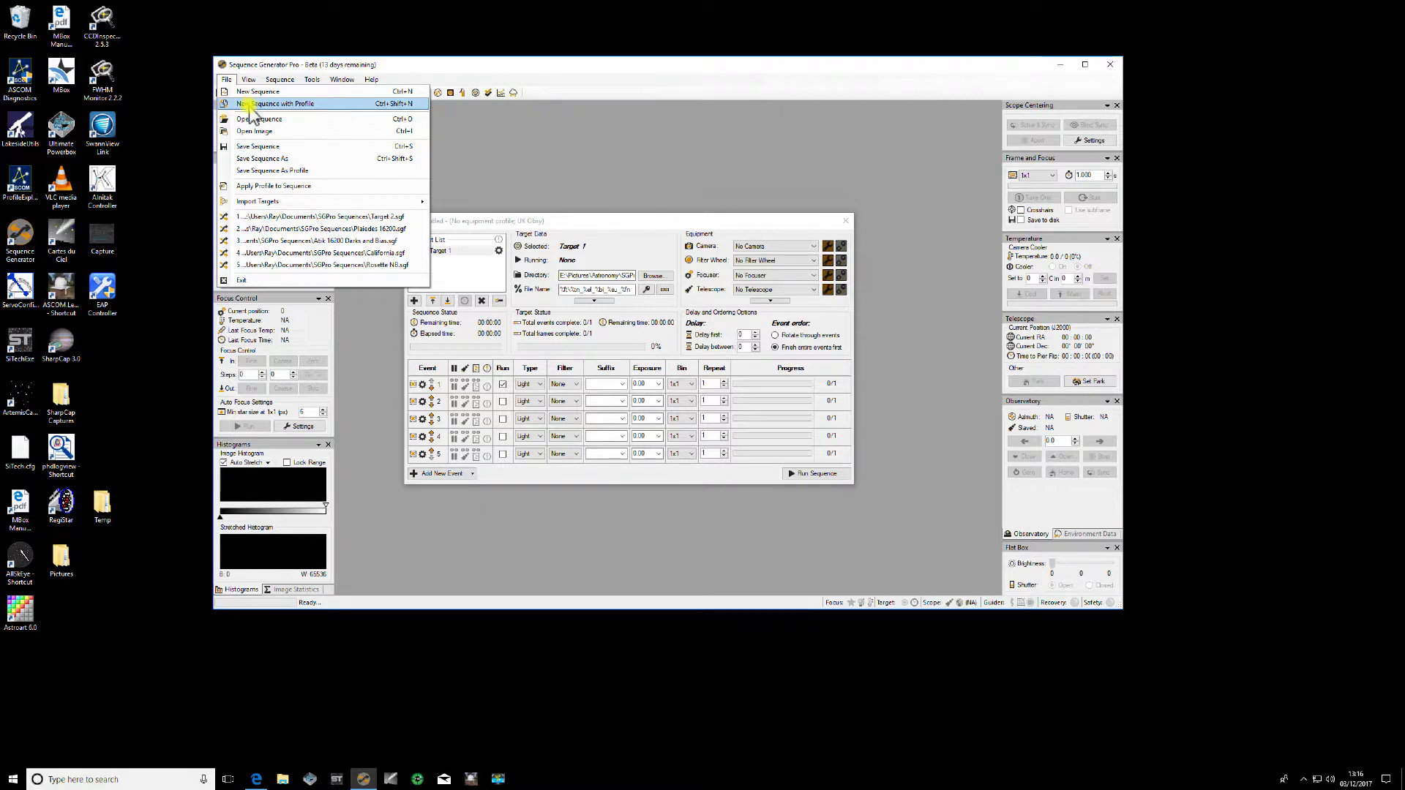
left_click(261, 186)
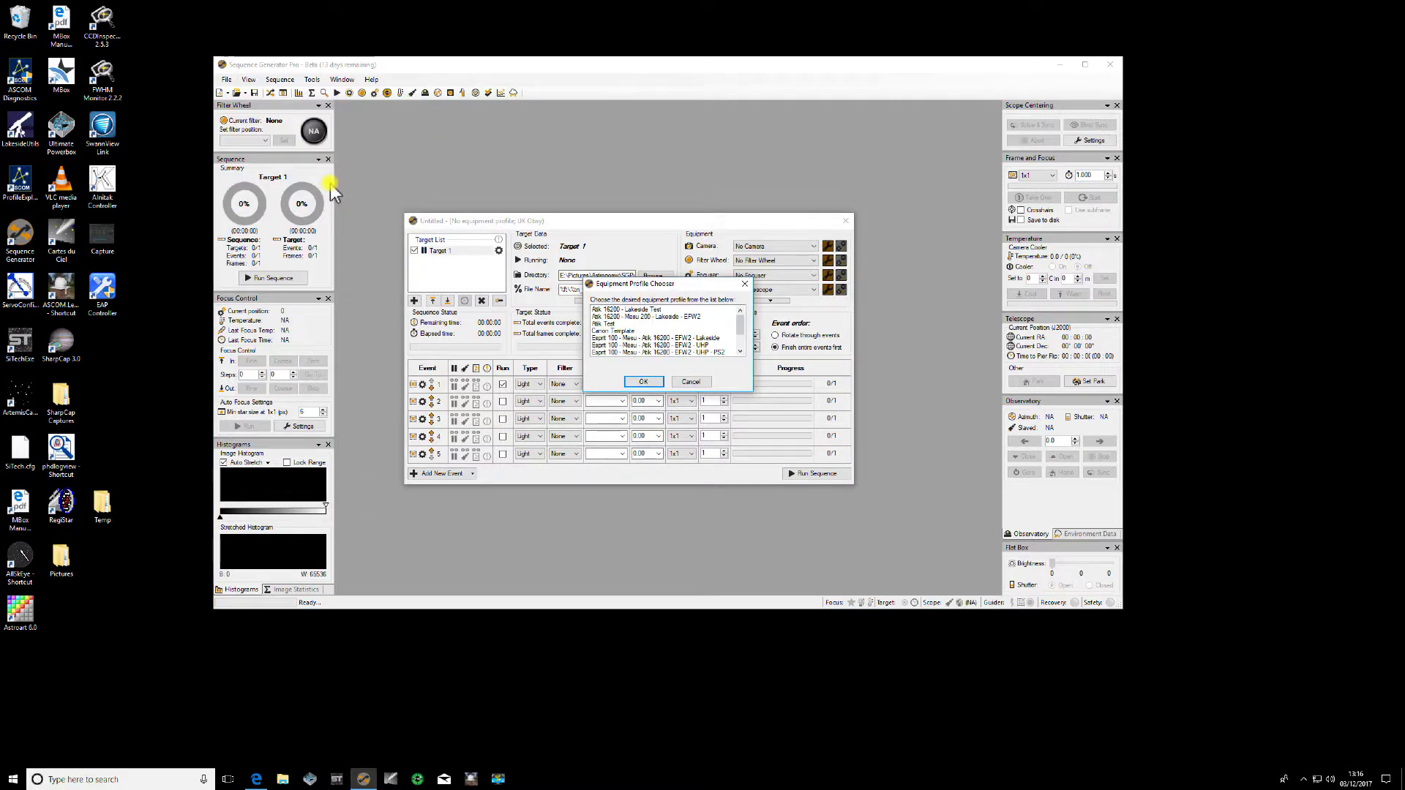
left_click(622, 332)
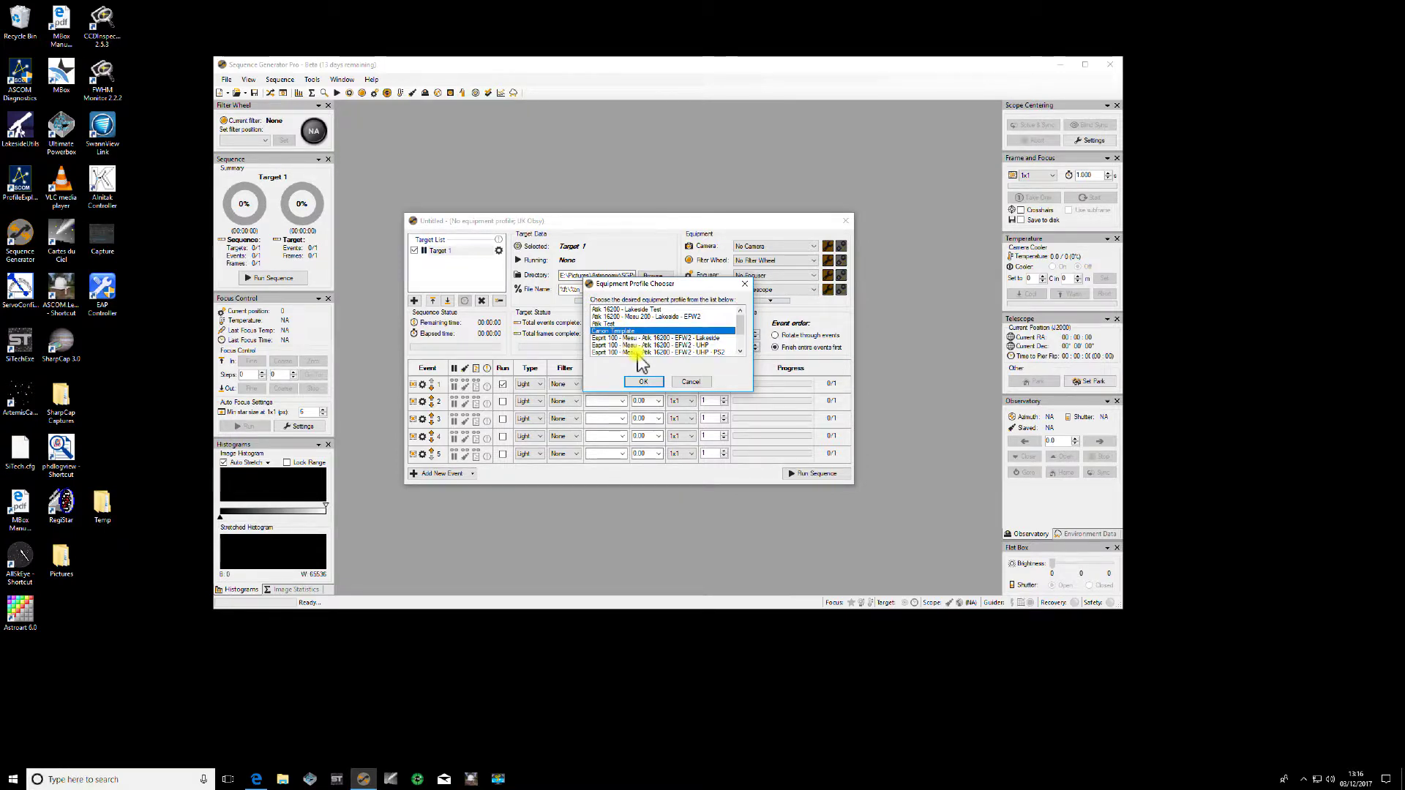
left_click(644, 382)
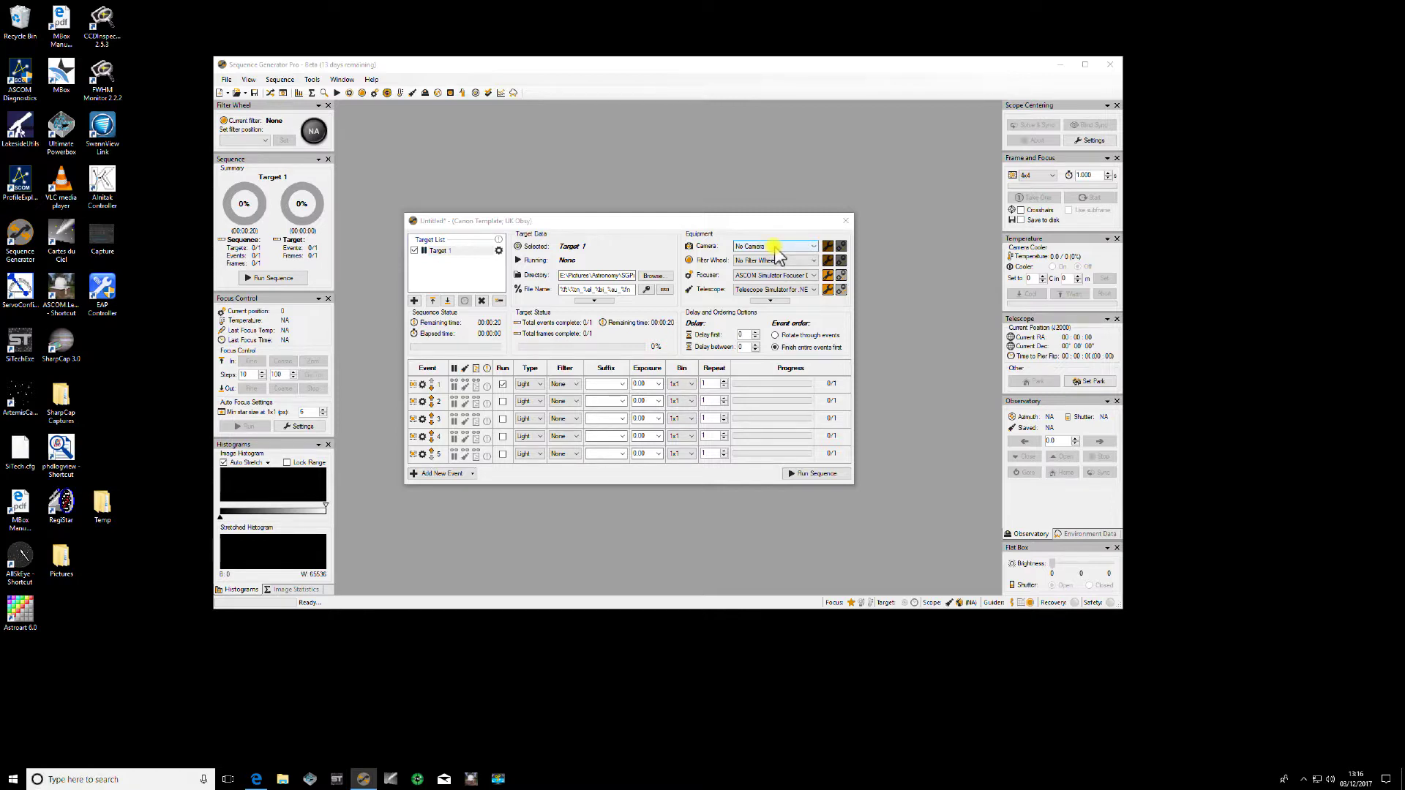
left_click(774, 248)
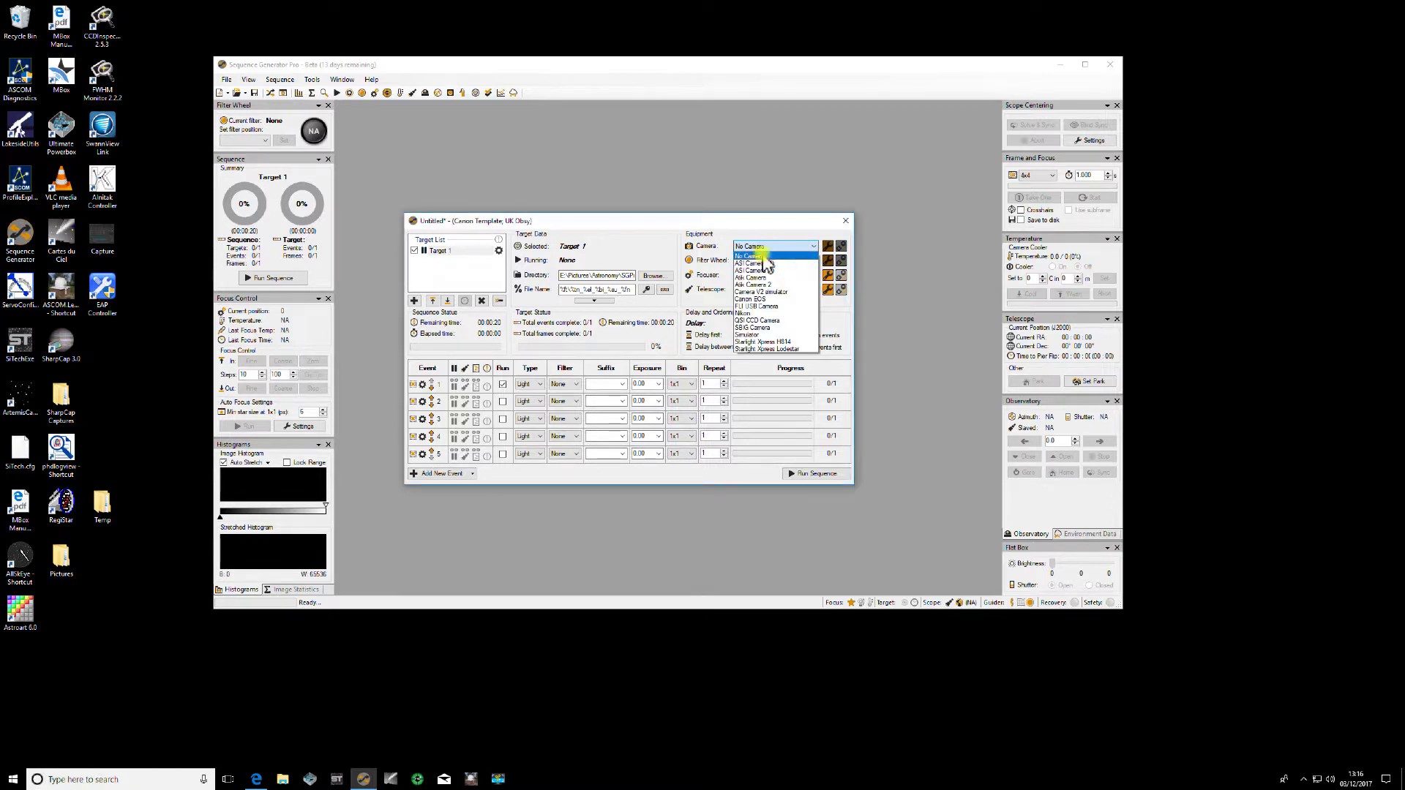
Choose Canon EOS as the sequence camera, leaving no filter wheel
left_click(750, 298)
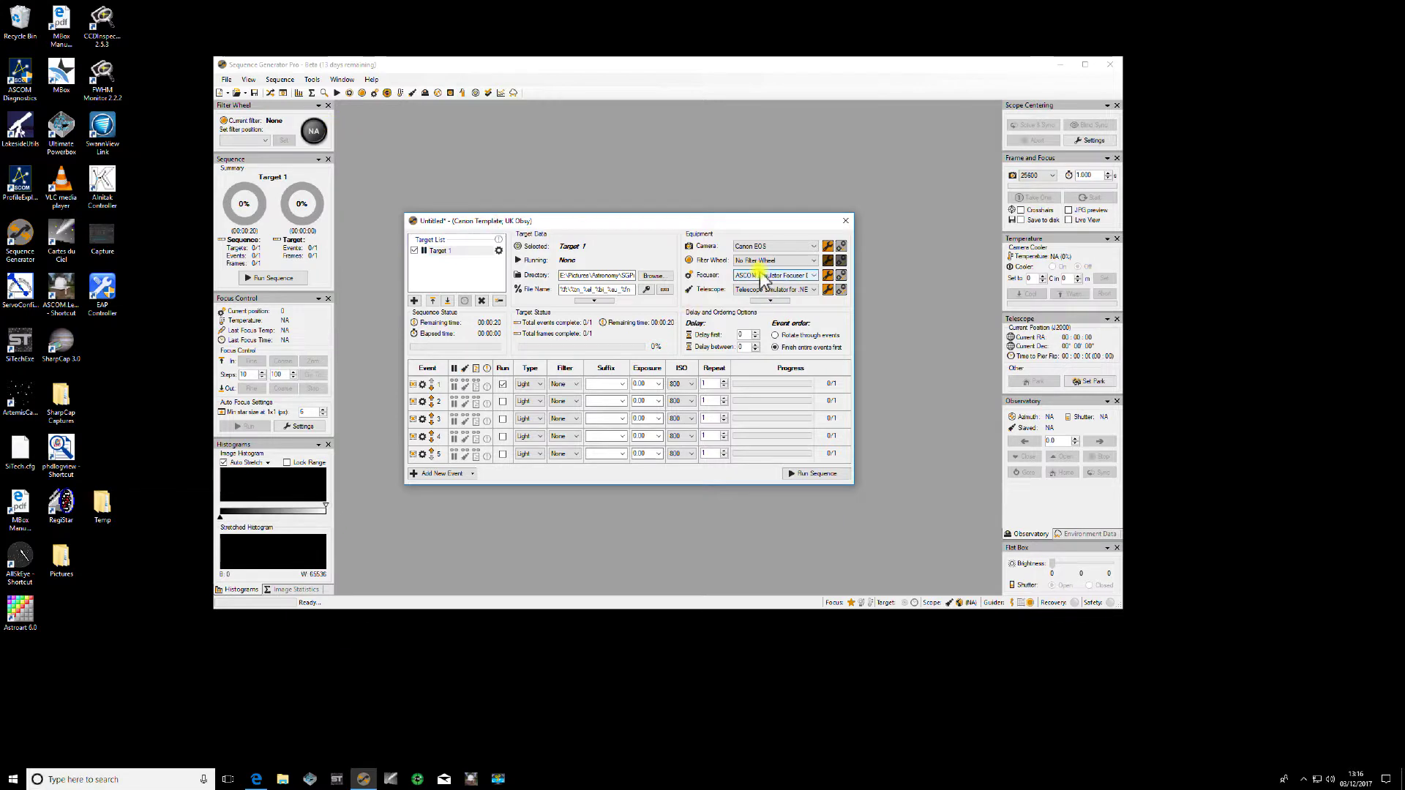
left_click(227, 79)
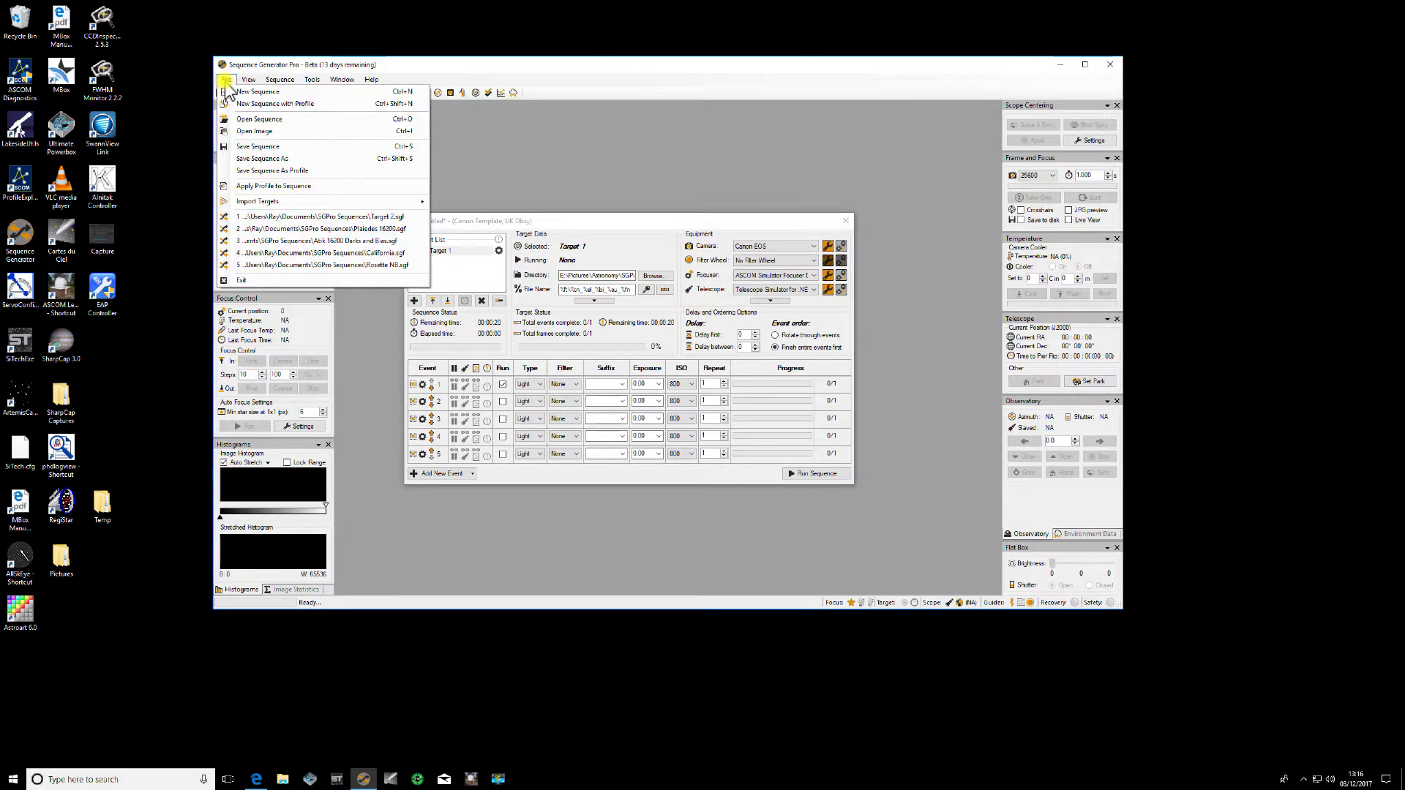
Save the sequence's equipment as a profile, overwriting Canon Template
left_click(247, 171)
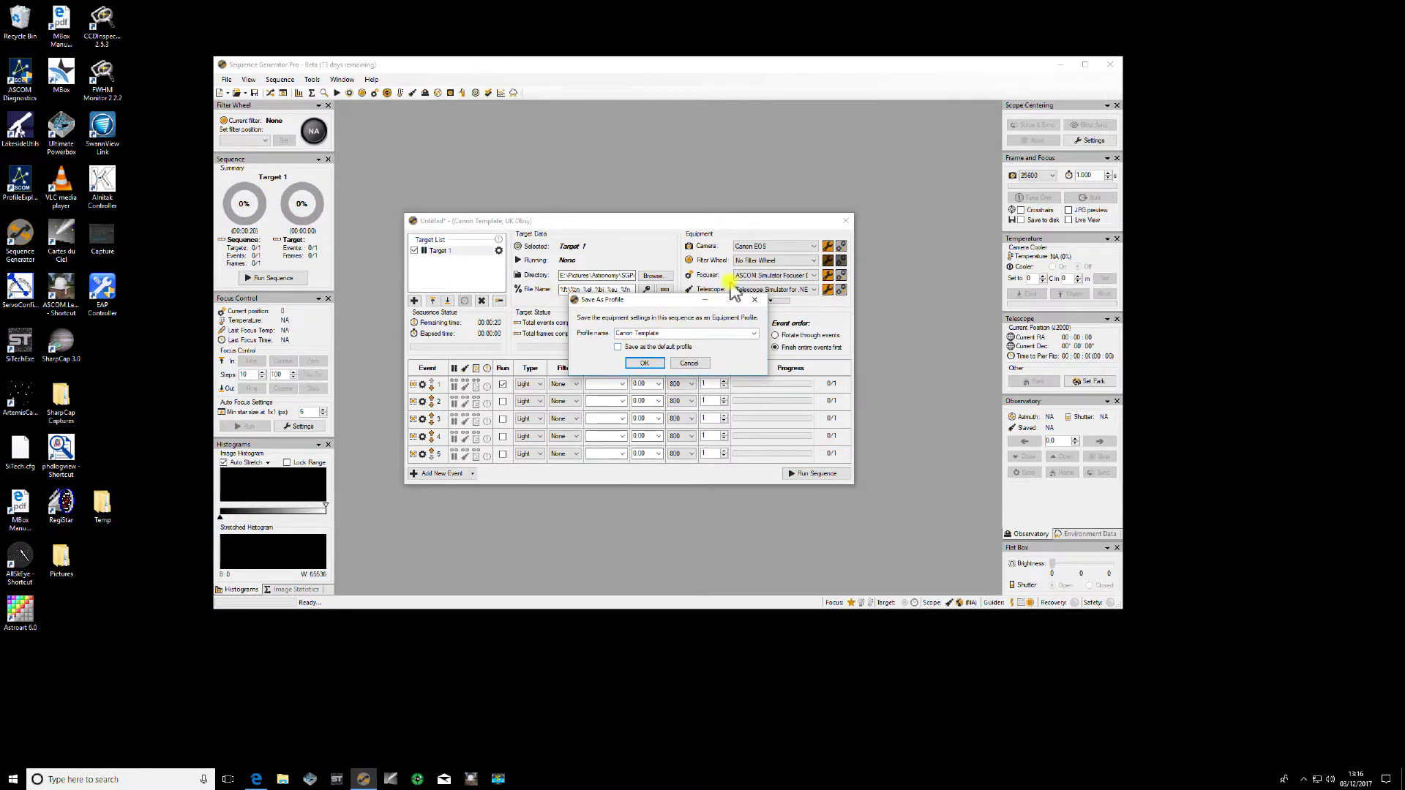
left_click(648, 363)
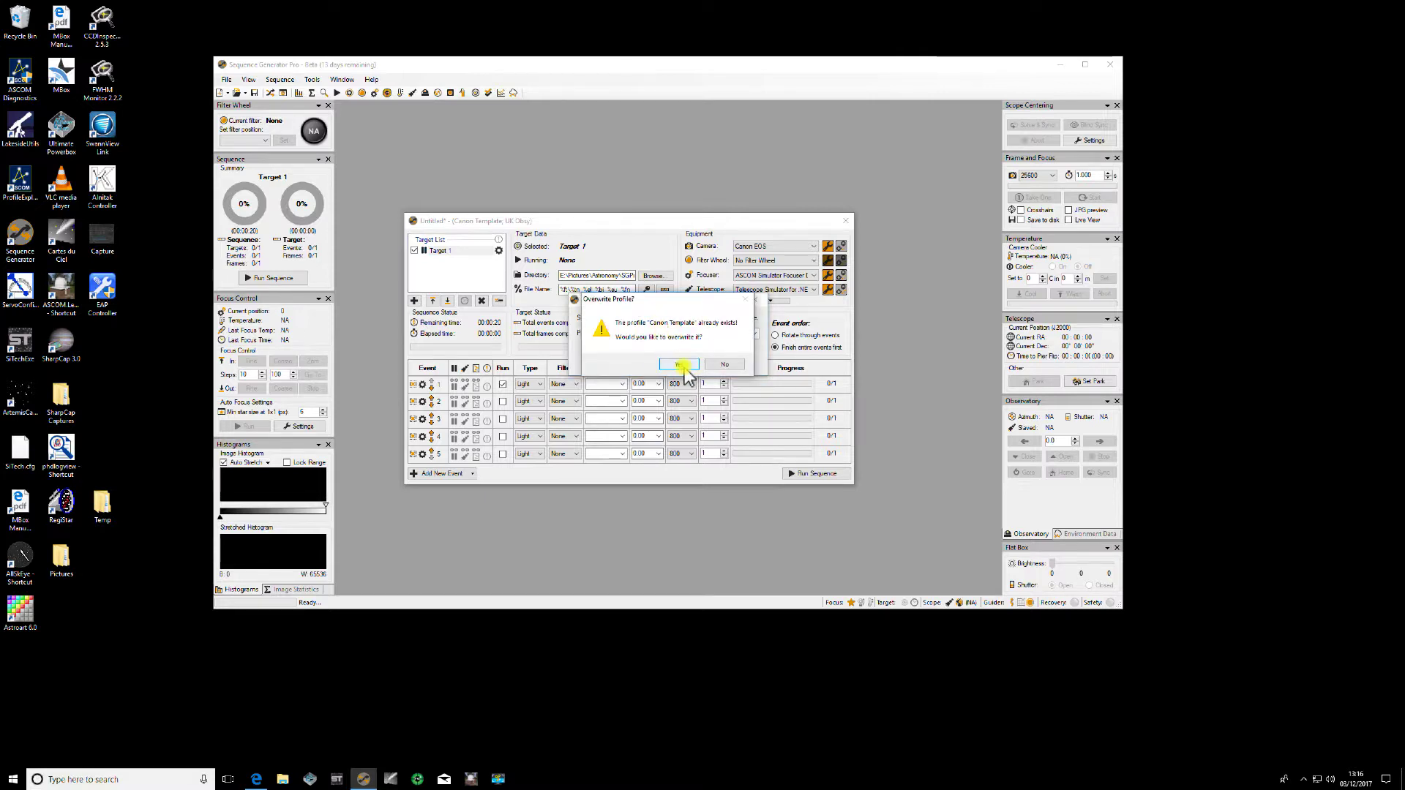
left_click(679, 364)
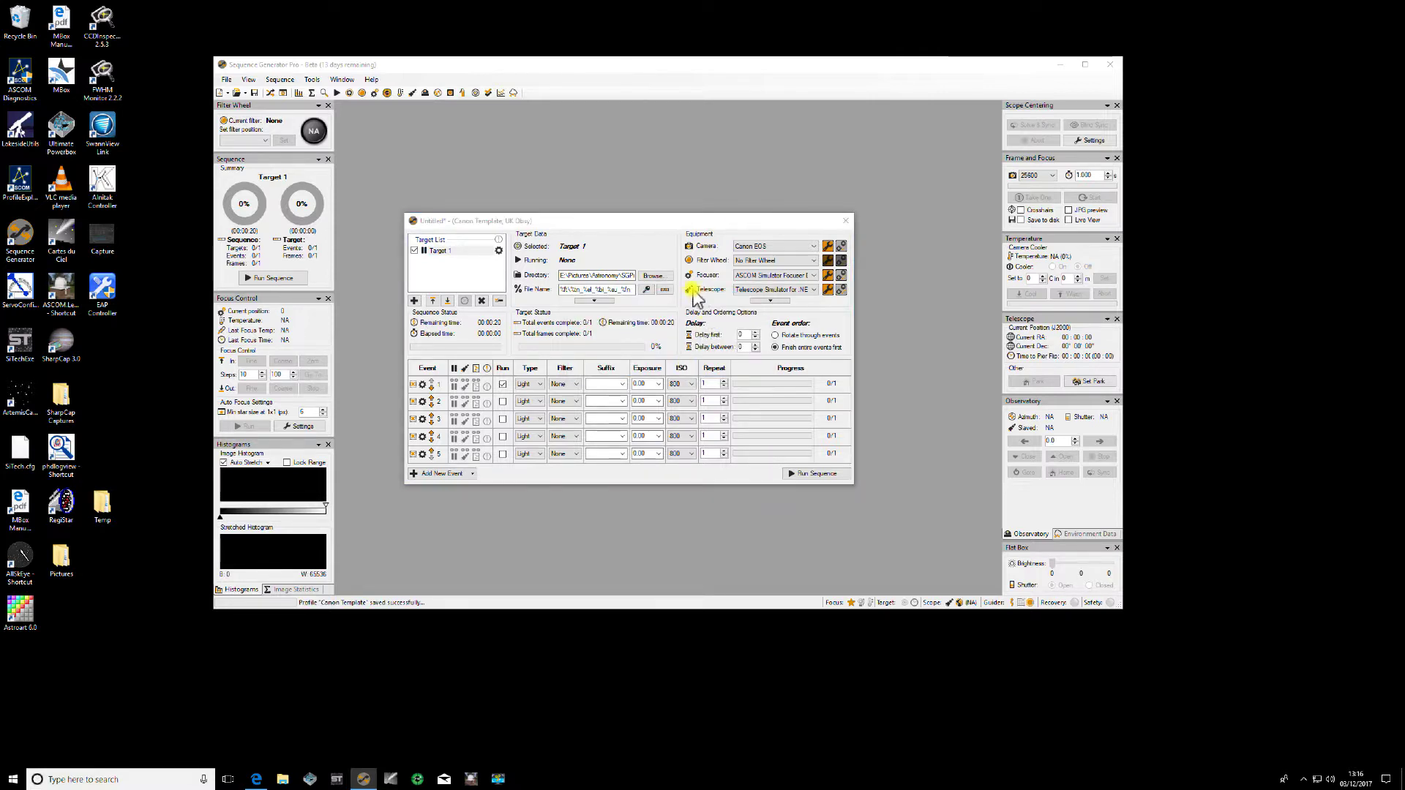
Check in the Equipment Profile Manager that Canon Template now lists the Canon EOS camera
left_click(313, 80)
left_click(344, 95)
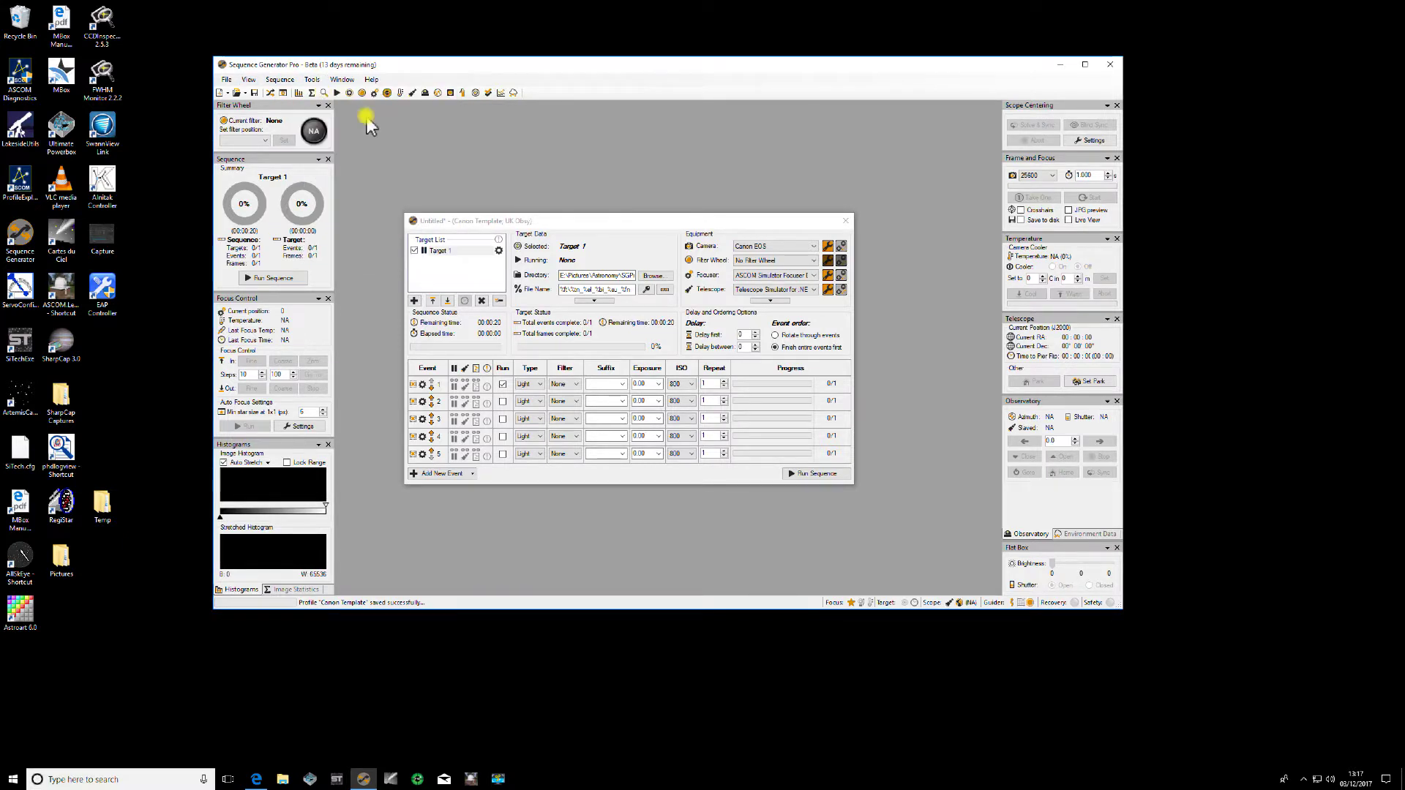
left_click(545, 295)
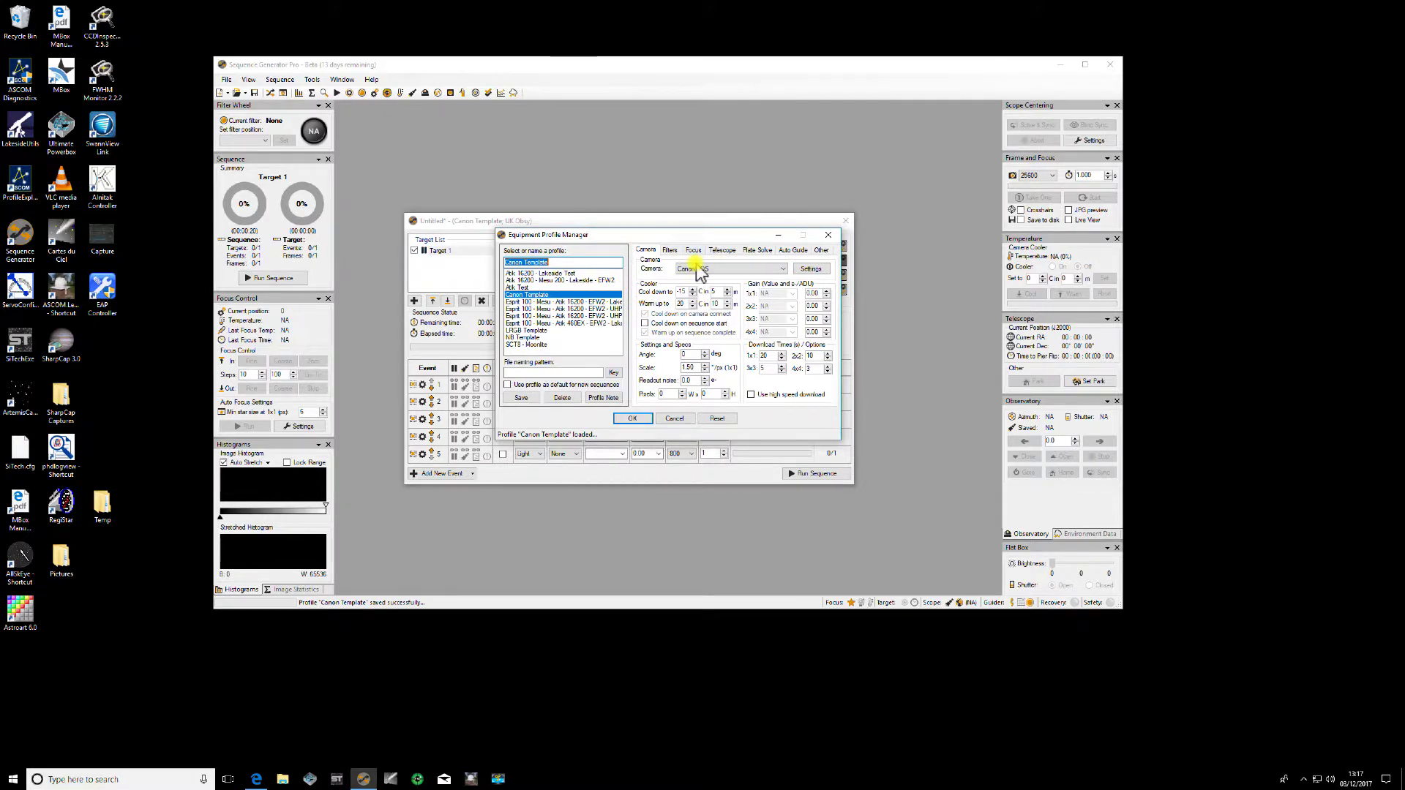
left_click(681, 420)
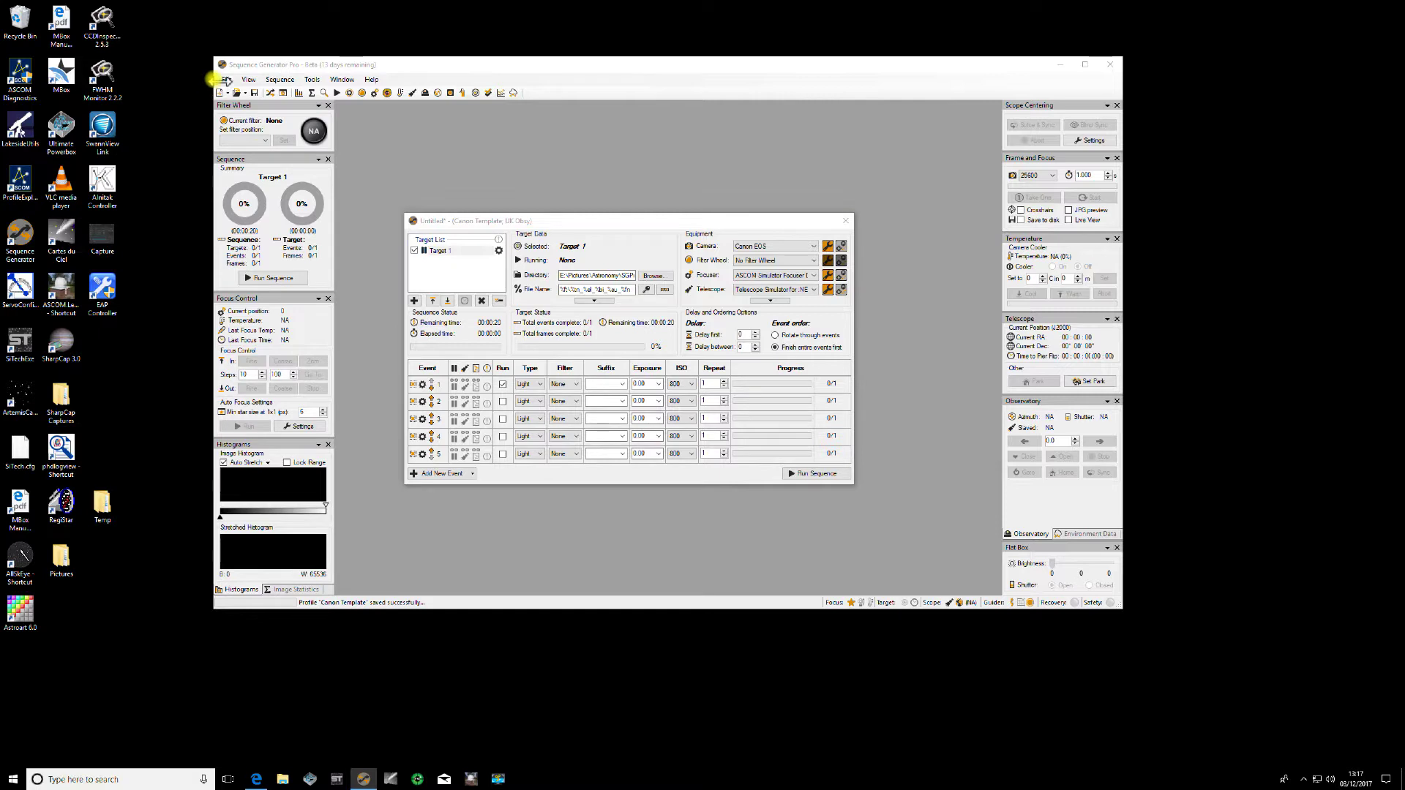
Create a new sequence from Canon Template, discarding unsaved changes to the old one
left_click(227, 81)
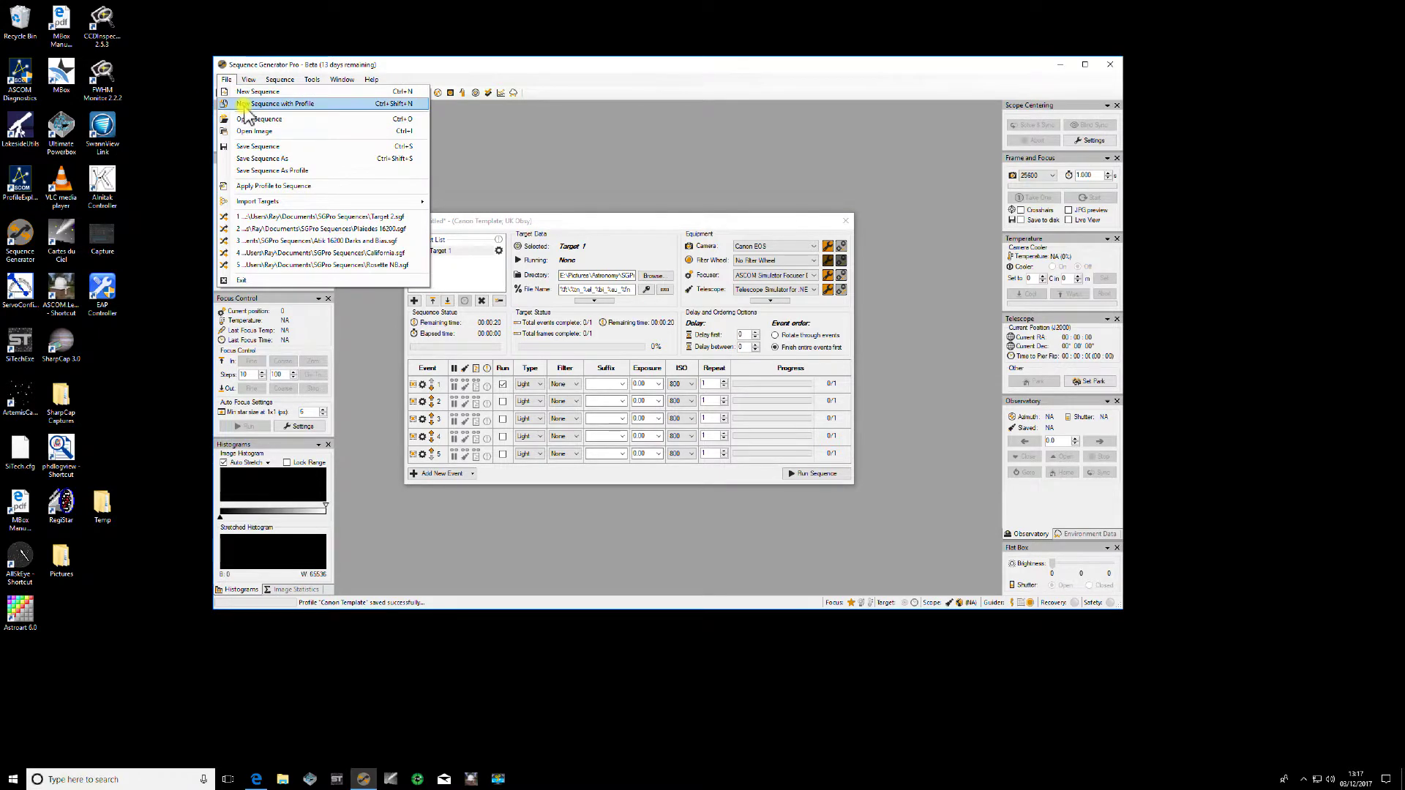
left_click(245, 103)
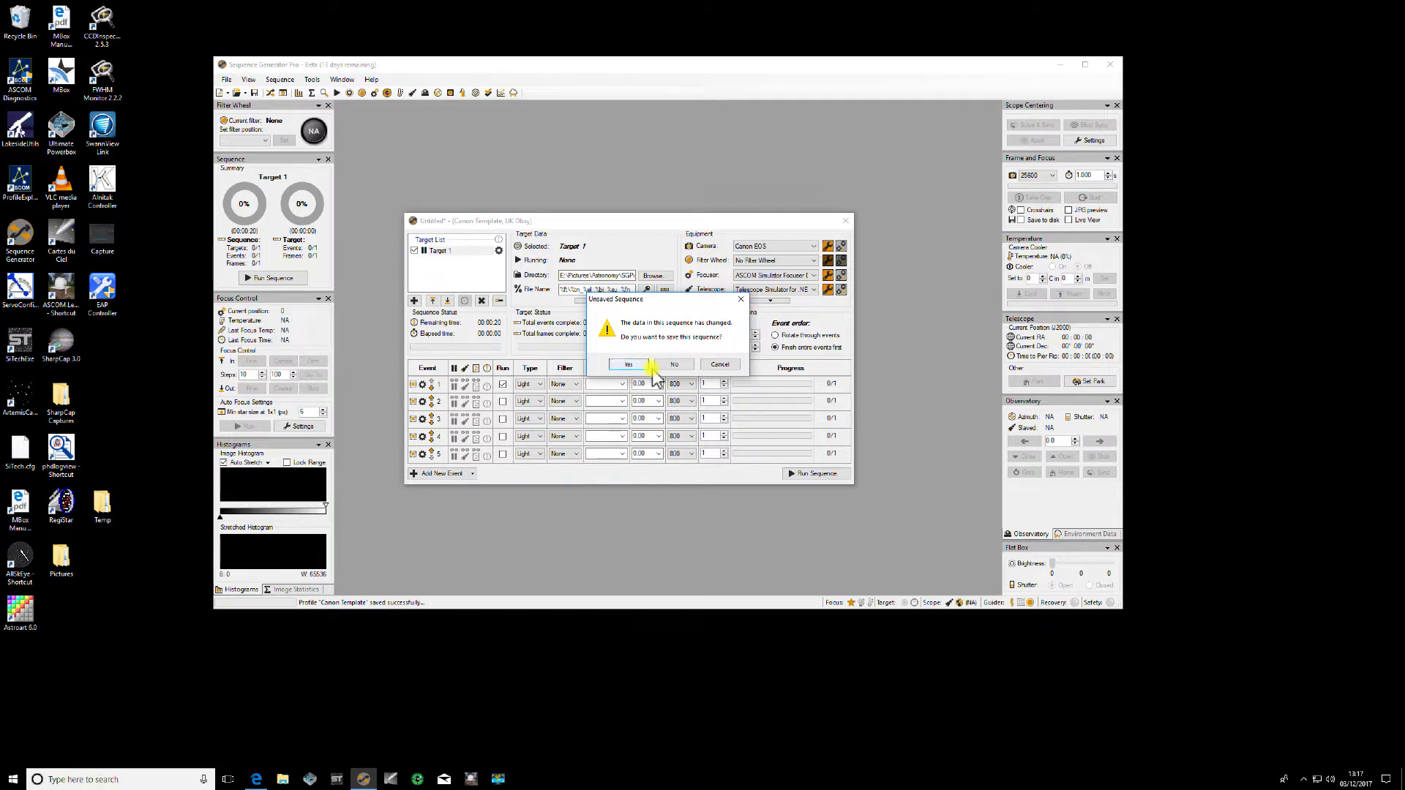
left_click(675, 365)
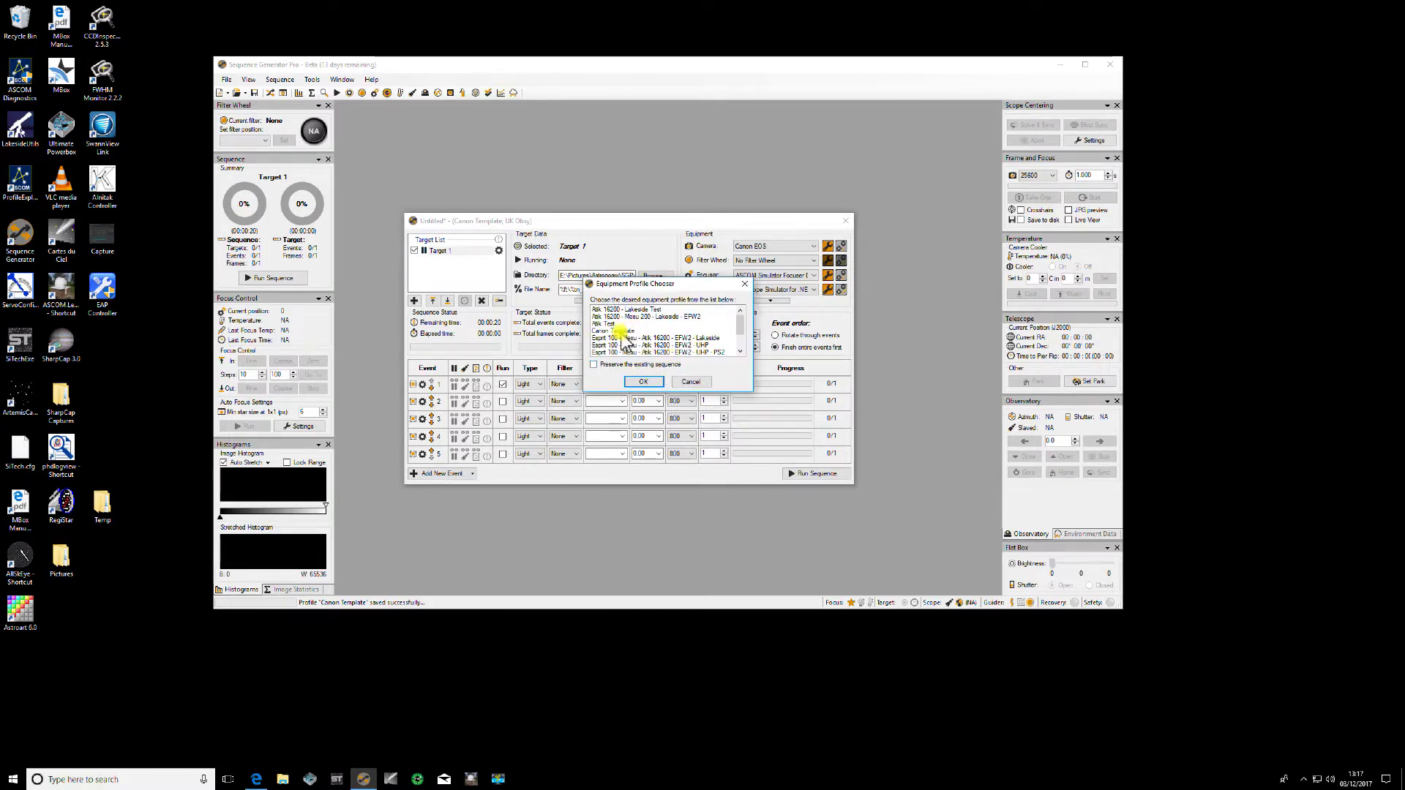
left_click(619, 332)
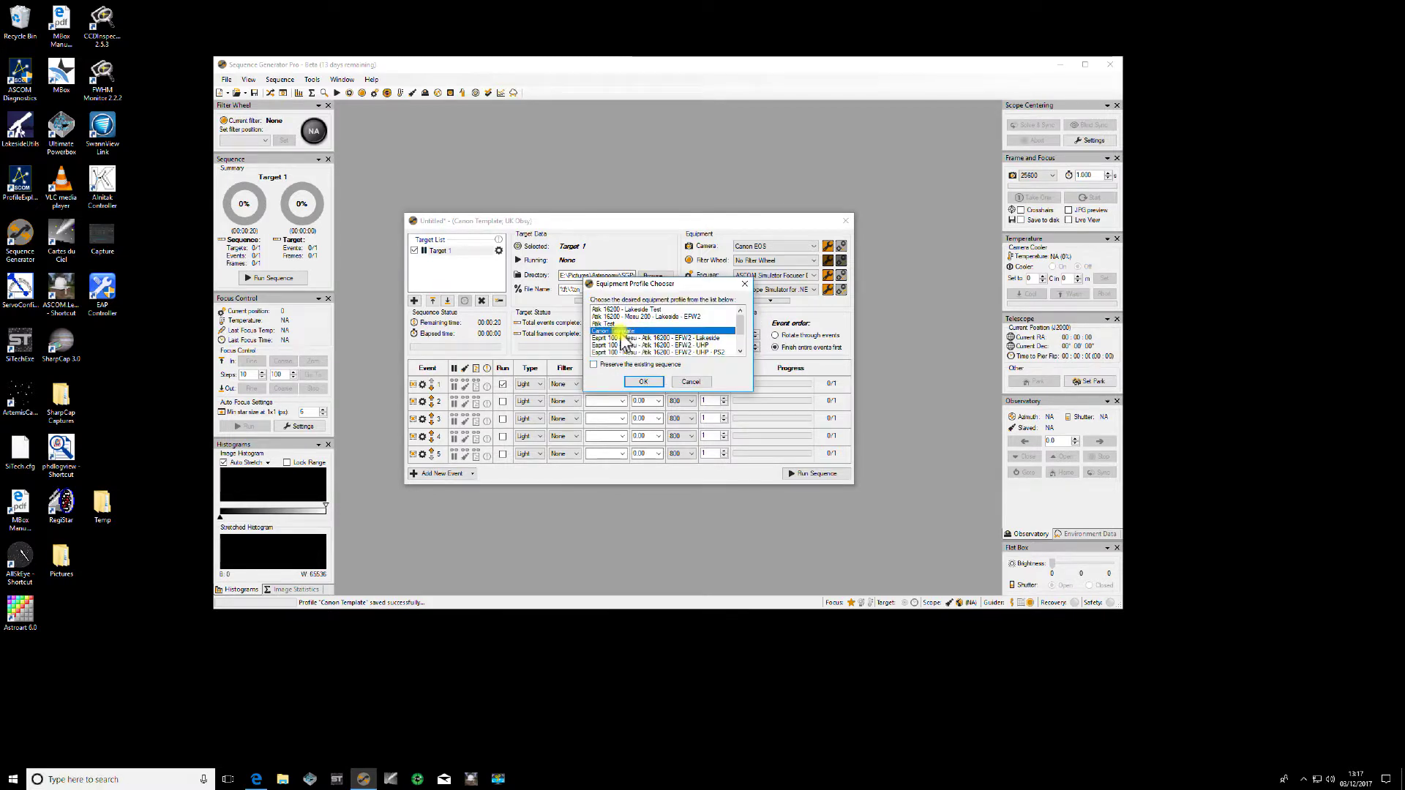
left_click(637, 381)
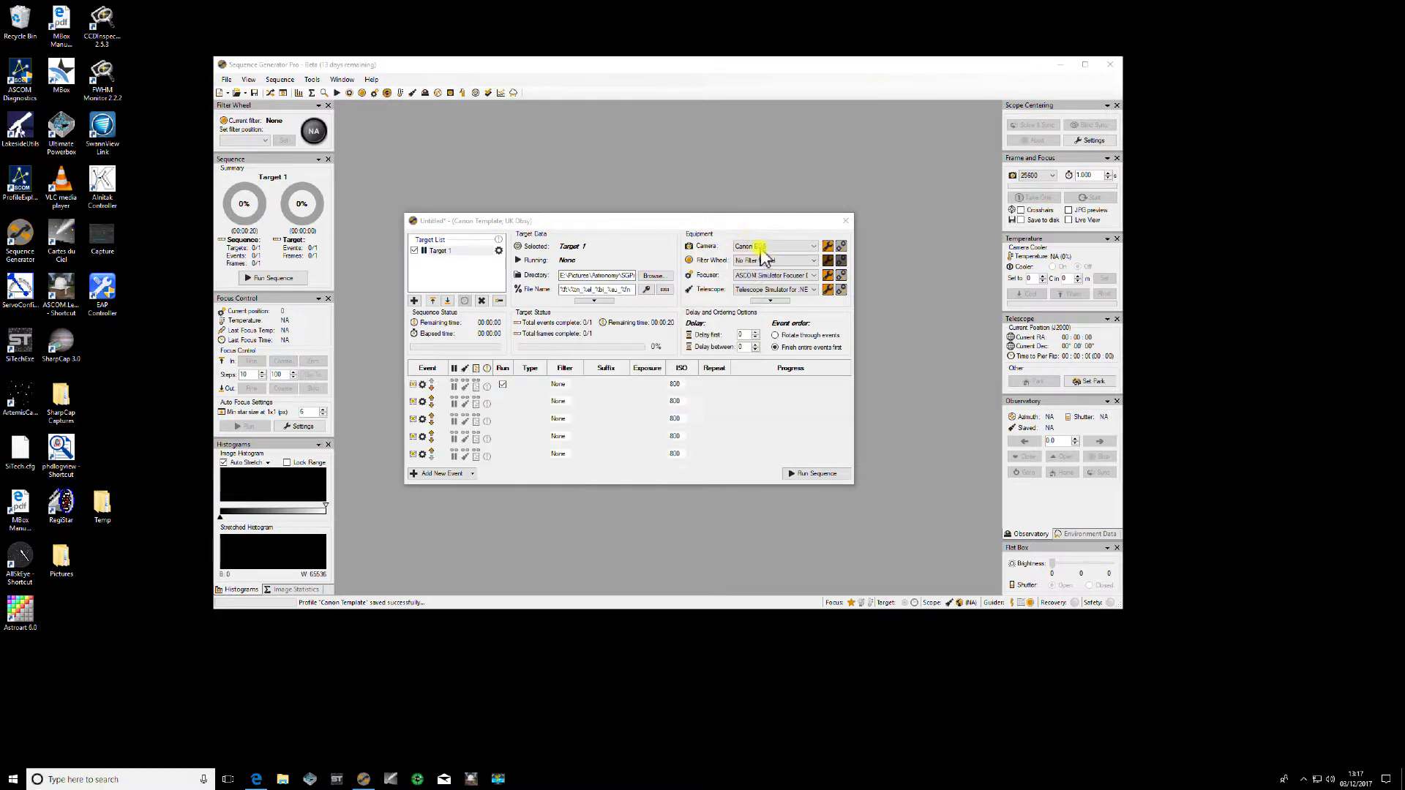